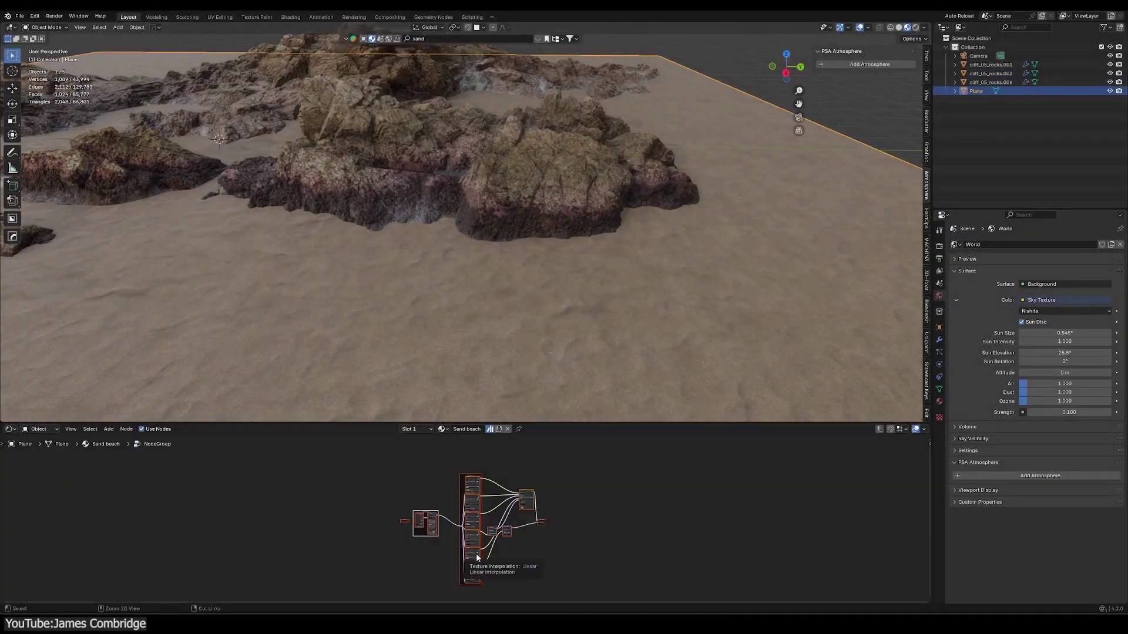
Leave the nested node group and examine the sand group in the Sand beach material's main node tree
{"action": "key", "text": "Tab"}
{"action": "scroll", "coordinate": [491, 476], "scroll_direction": "up", "scroll_amount": 3}
{"action": "double_click", "coordinate": [455, 506]}
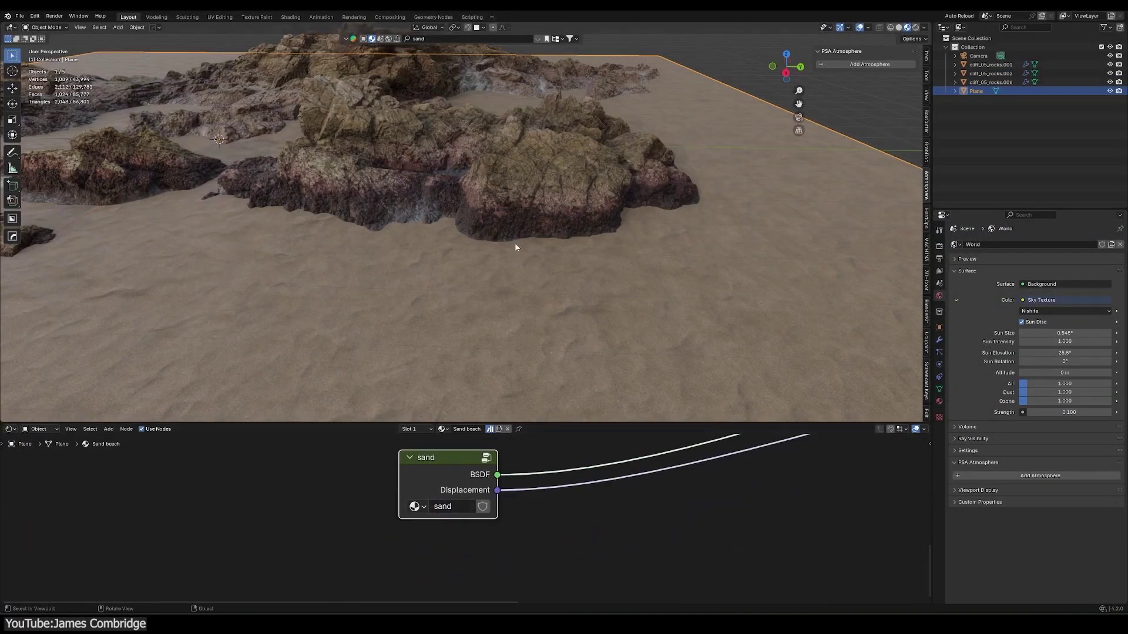
{"action": "scroll", "coordinate": [481, 569], "scroll_direction": "down", "scroll_amount": 5}
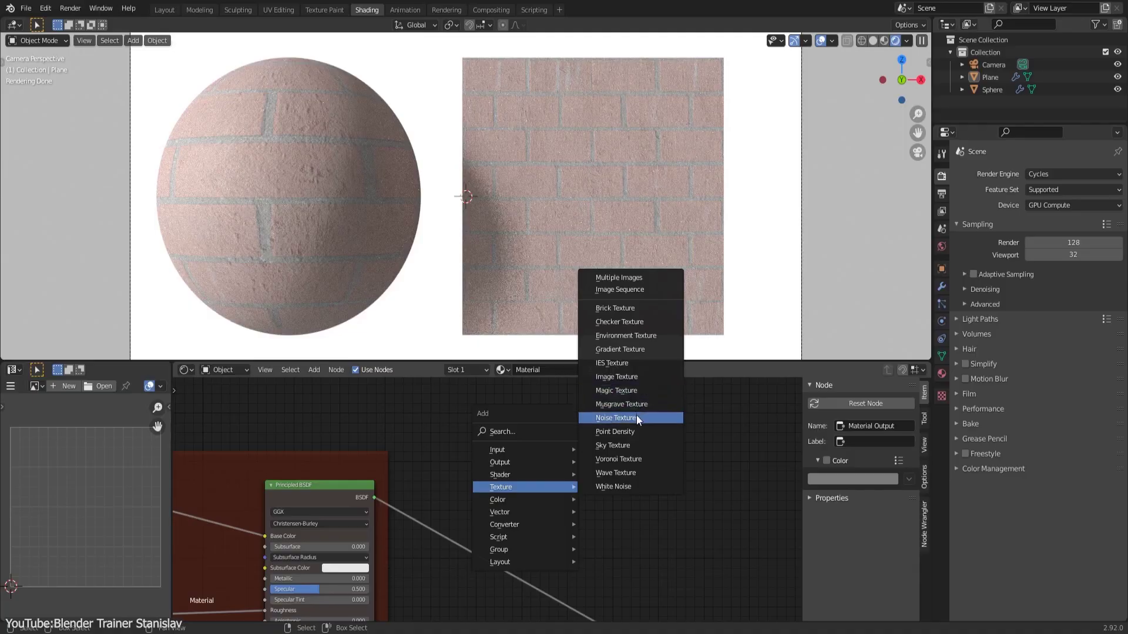
Add a Noise Texture node to the brick material and connect a ColorRamp node after it
{"action": "left_click", "coordinate": [636, 418]}
{"action": "left_click", "coordinate": [456, 411]}
{"action": "key", "text": "shift+a"}
{"action": "mouse_move", "coordinate": [564, 501]}
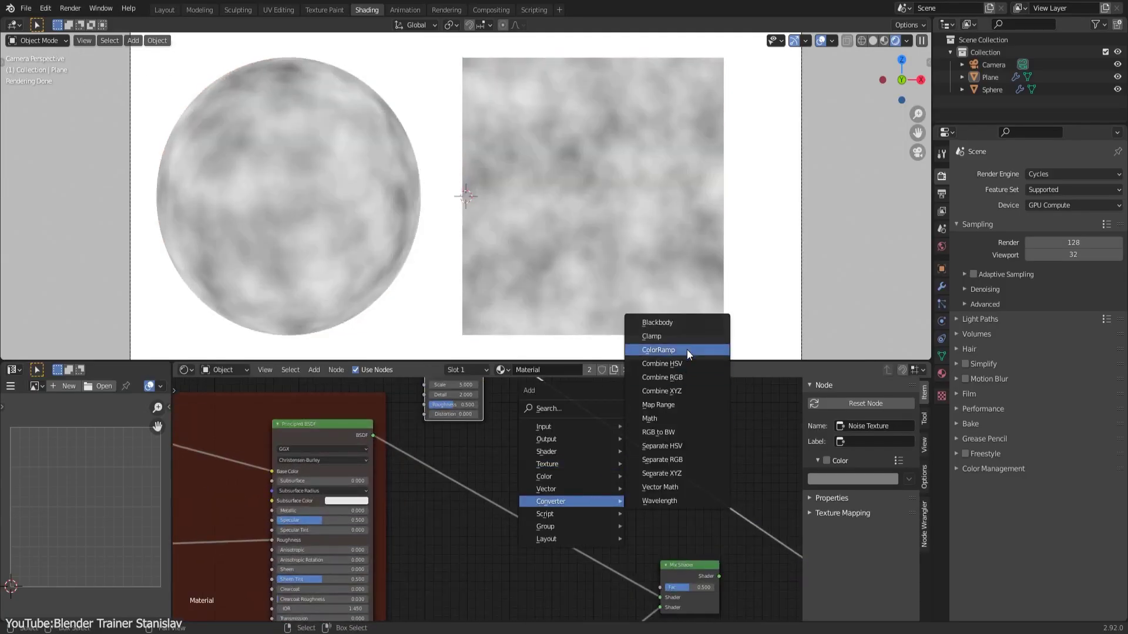
{"action": "left_click", "coordinate": [659, 350]}
{"action": "left_click", "coordinate": [546, 411]}
{"action": "scroll", "coordinate": [564, 423], "scroll_direction": "down", "scroll_amount": 1}
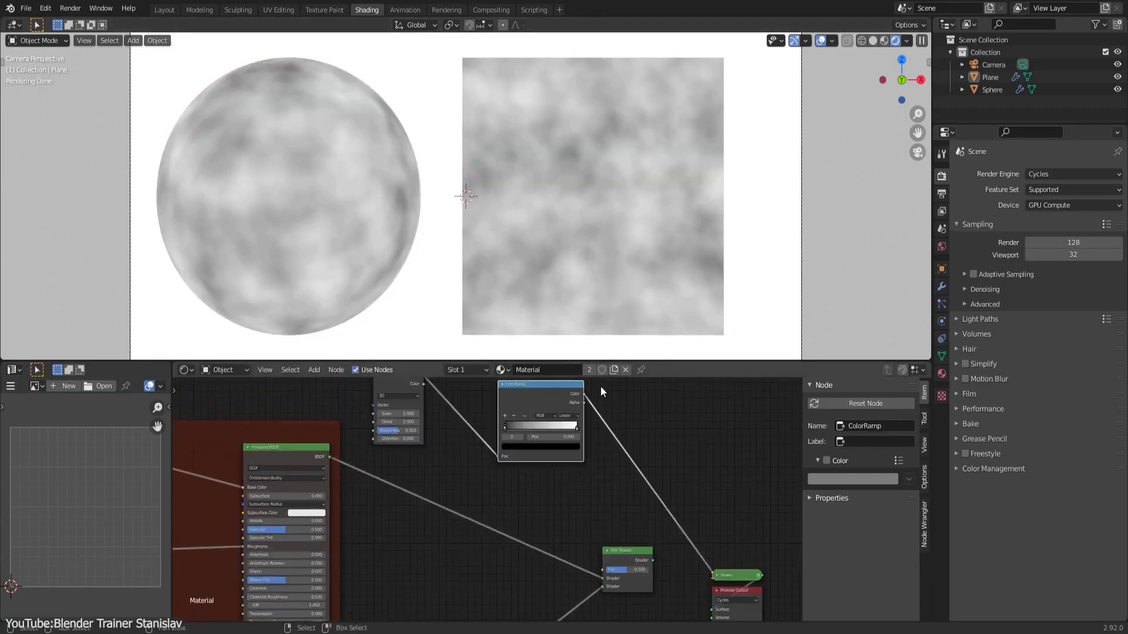
Connect the ColorRamp's color output to the Mix Shader's factor and adjust the ramp's stops
{"action": "left_click_drag", "start_coordinate": [579, 406], "coordinate": [547, 400]}
{"action": "left_click_drag", "start_coordinate": [552, 390], "coordinate": [586, 455]}
{"action": "left_click_drag", "start_coordinate": [552, 391], "coordinate": [604, 570]}
{"action": "scroll", "coordinate": [547, 453], "scroll_direction": "up", "scroll_amount": 4}
{"action": "left_click_drag", "start_coordinate": [534, 484], "coordinate": [590, 492]}
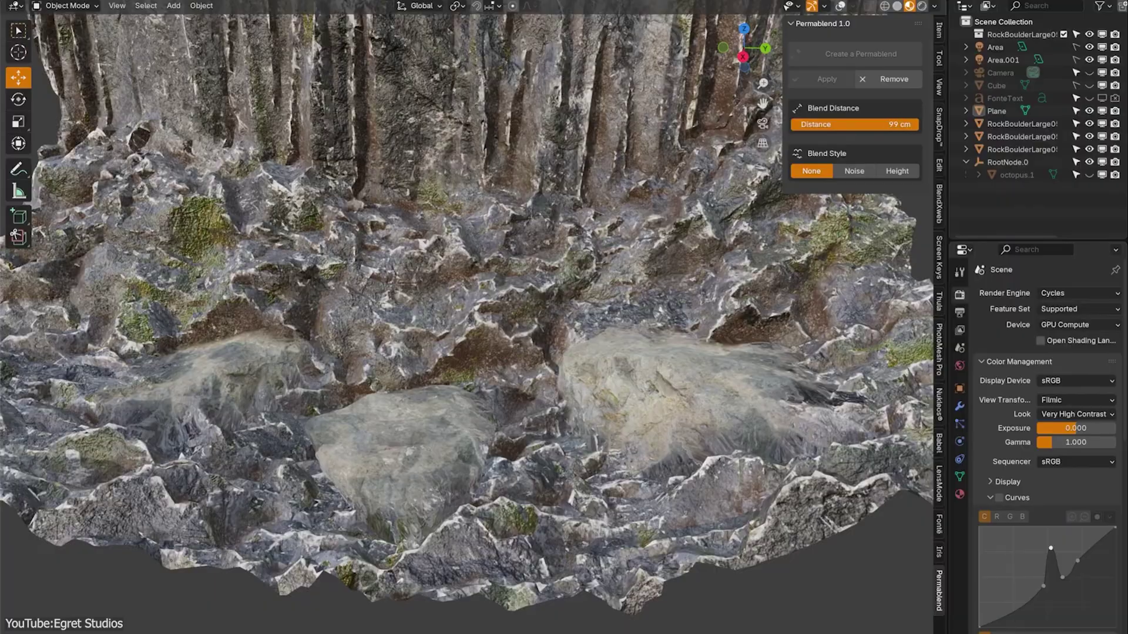
Adjust the boulders' Permablend blend distance with the Color Ramp mask displayed
{"action": "mouse_move", "coordinate": [818, 123]}
{"action": "left_mouse_down"}
{"action": "mouse_move", "coordinate": [860, 124]}
{"action": "mouse_move", "coordinate": [825, 124]}
{"action": "left_mouse_up"}
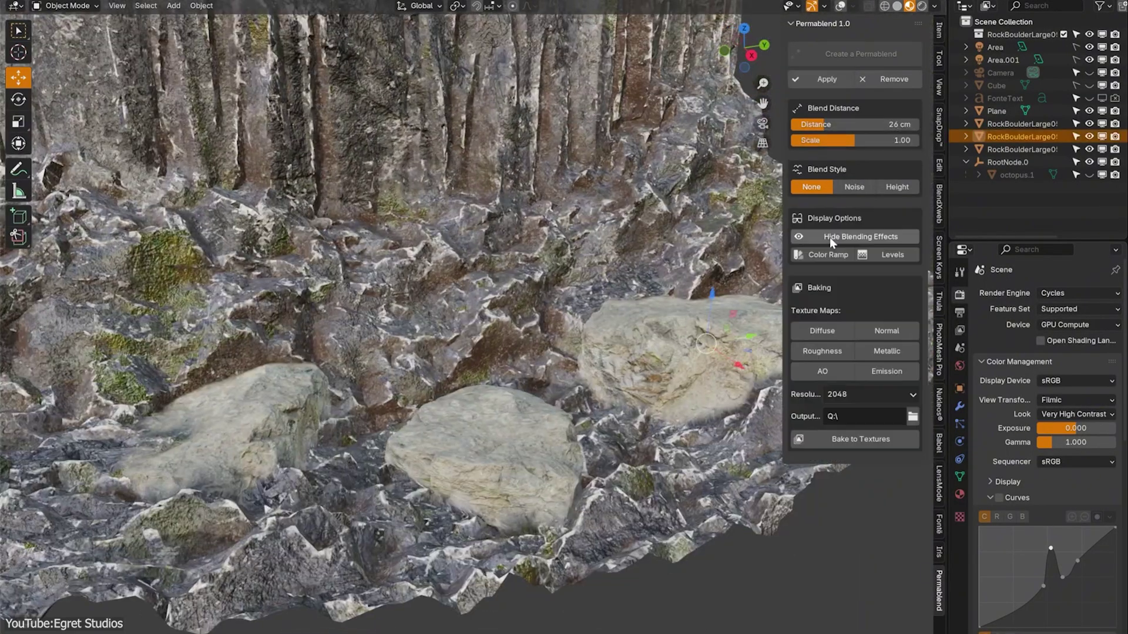
{"action": "left_click", "coordinate": [829, 254]}
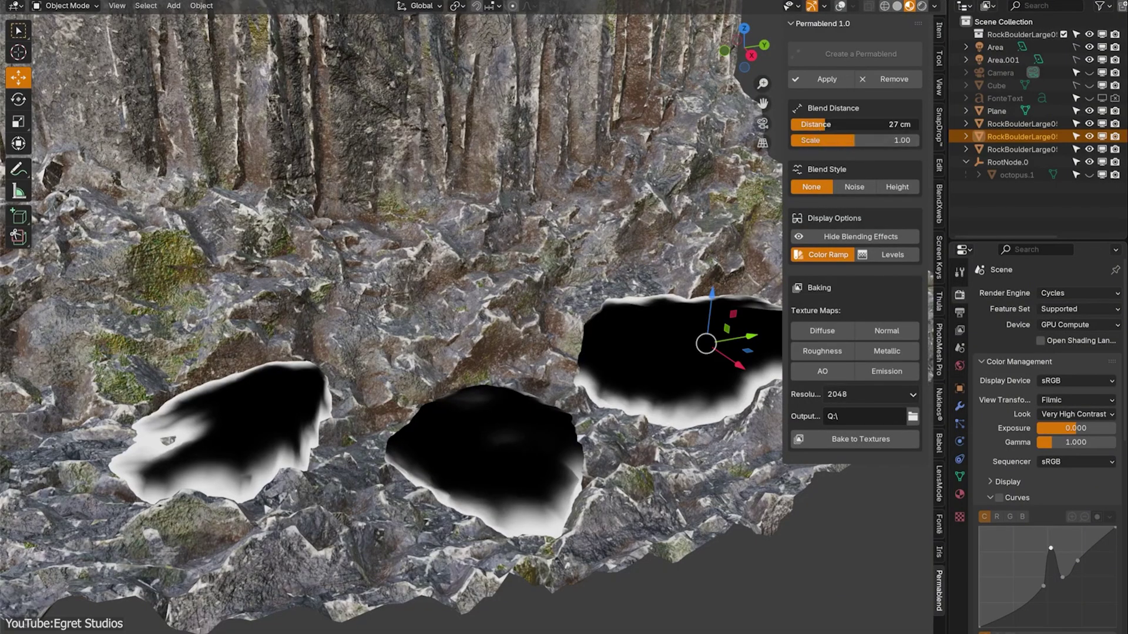
{"action": "mouse_move", "coordinate": [826, 124]}
{"action": "left_mouse_down"}
{"action": "mouse_move", "coordinate": [858, 124]}
{"action": "mouse_move", "coordinate": [843, 123]}
{"action": "left_mouse_up"}
{"action": "middle_click_drag", "start_coordinate": [677, 262], "coordinate": [789, 259]}
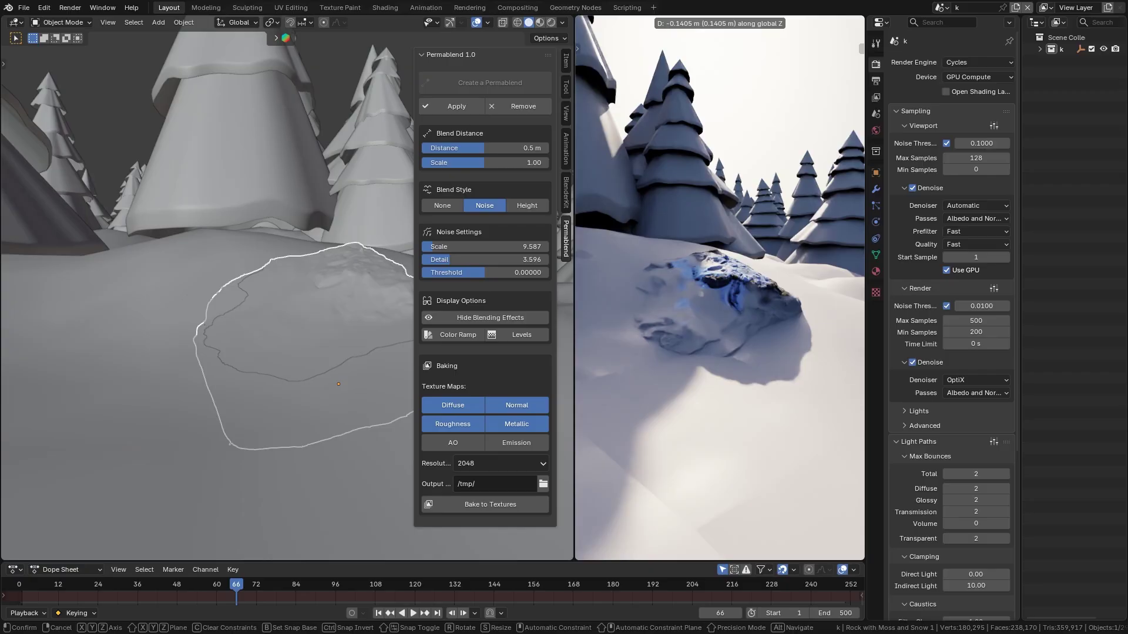
Lower the snowy rock about 0.14 m along global Z and rotate it about 88° around global Z
{"action": "key", "text": "Return"}
{"action": "middle_click_drag", "start_coordinate": [720, 287], "coordinate": [719, 246]}
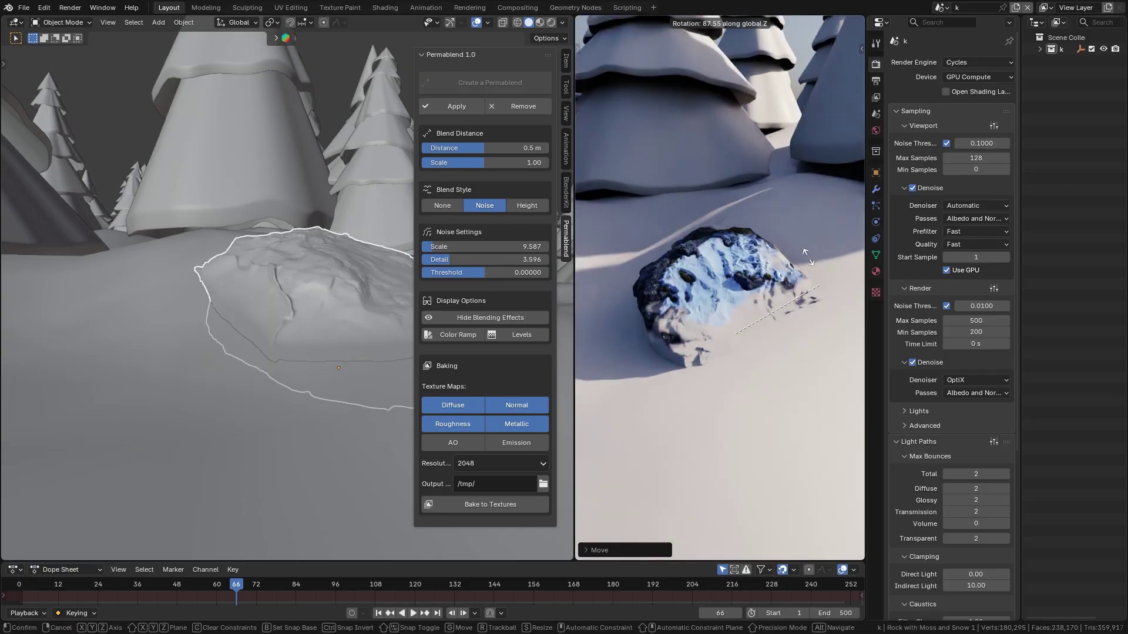
{"action": "key", "text": "Return"}
{"action": "middle_click_drag", "start_coordinate": [288, 293], "coordinate": [251, 298], "text": "shift"}
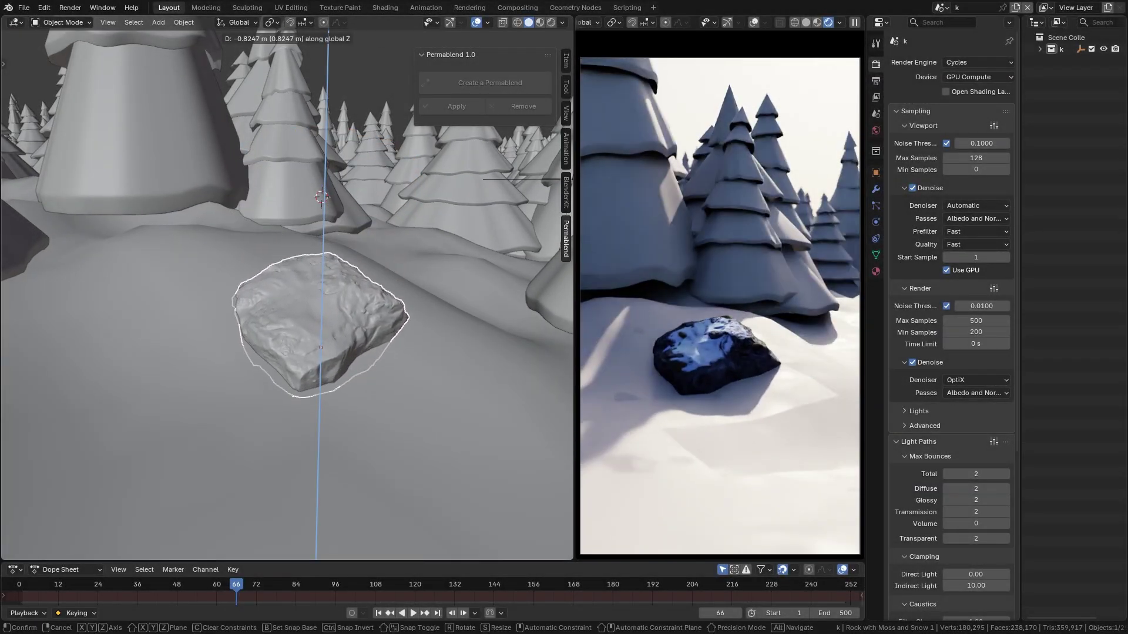
Sink the rock about 0.82 m along global Z and adjust its tilt and height with trackball rotation and a vertical move
{"action": "left_click", "coordinate": [430, 322]}
{"action": "key", "text": "r"}
{"action": "key", "text": "r"}
{"action": "key", "text": "z"}
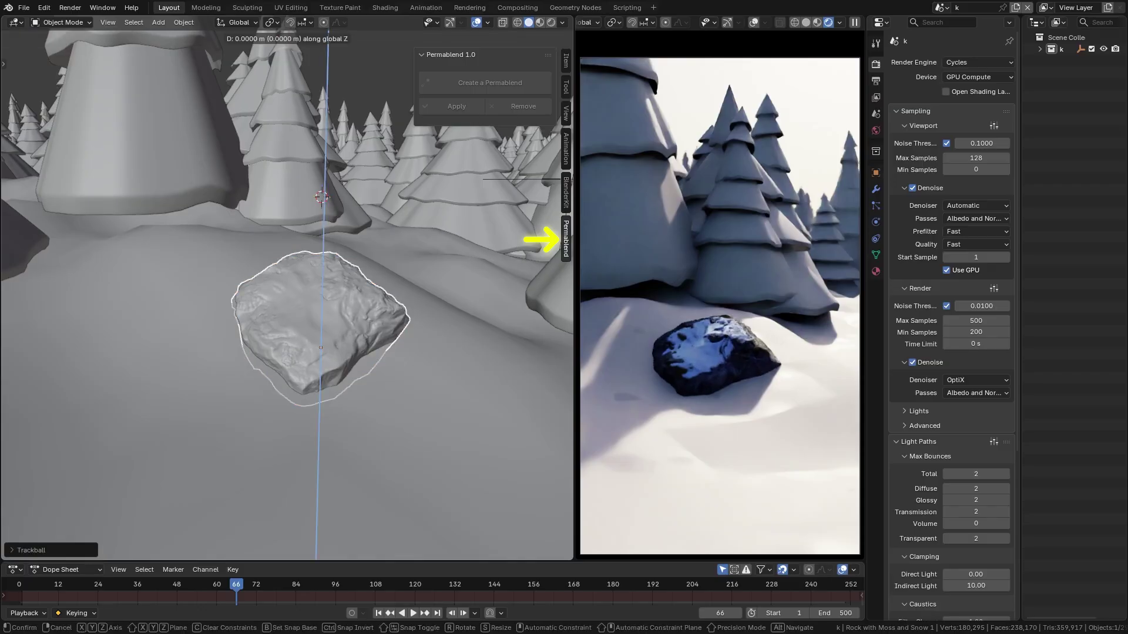
{"action": "left_click", "coordinate": [407, 445]}
{"action": "middle_click_drag", "start_coordinate": [407, 445], "coordinate": [341, 428]}
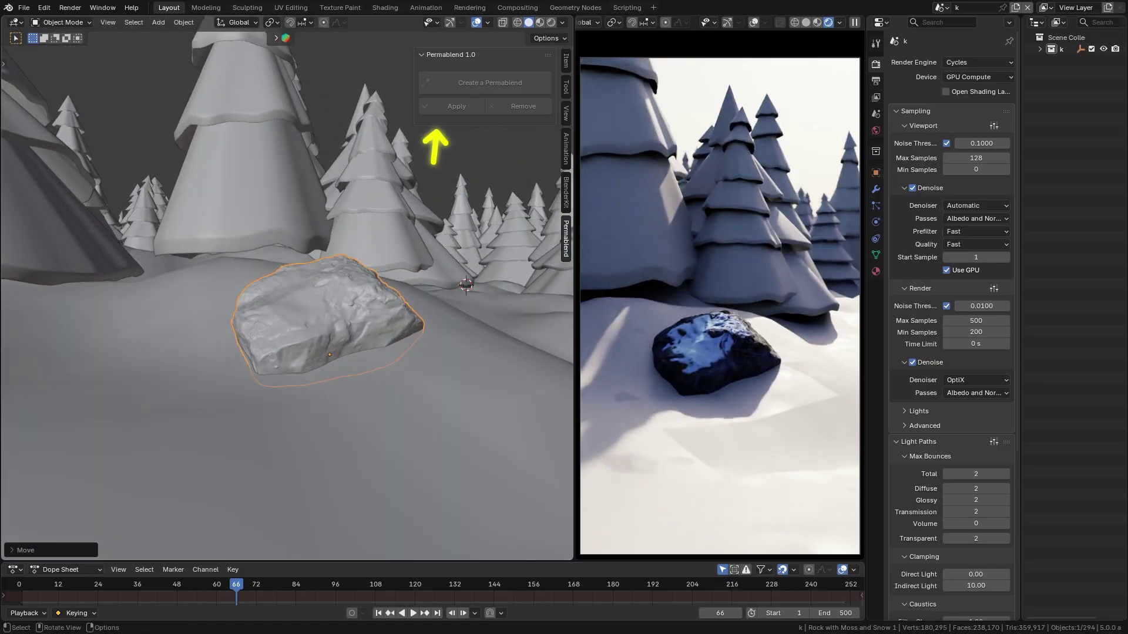
Add the snowy ground to the rock selection and create a Permablend between them
{"action": "left_click", "coordinate": [419, 176], "text": "shift"}
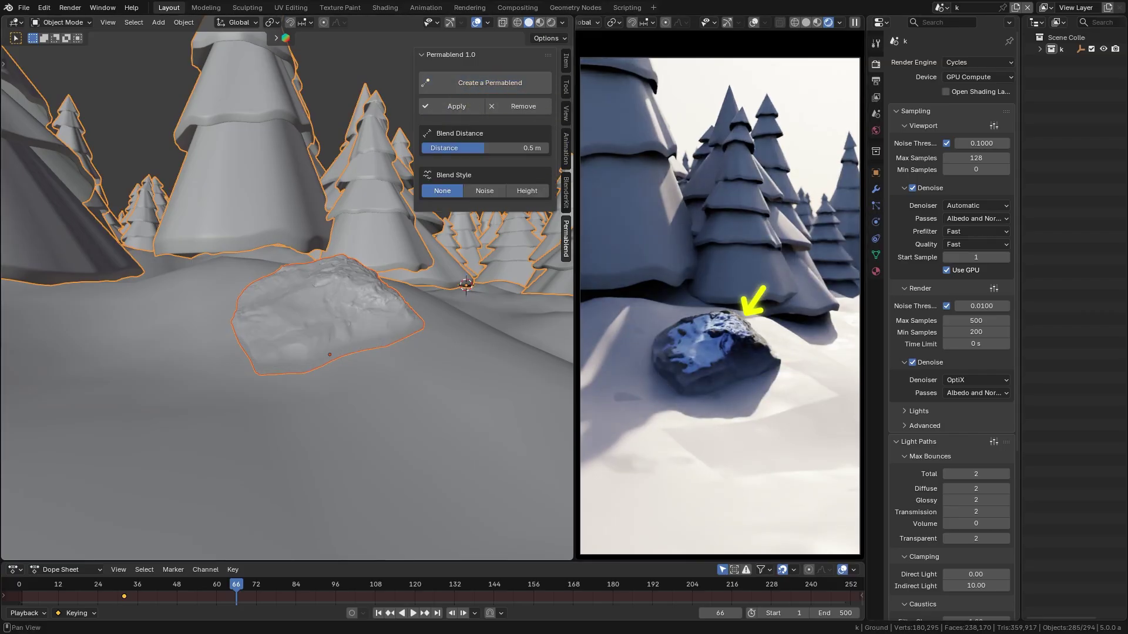
{"action": "middle_click_drag", "start_coordinate": [352, 294], "coordinate": [312, 288]}
{"action": "scroll", "coordinate": [312, 288], "scroll_direction": "up", "scroll_amount": 3}
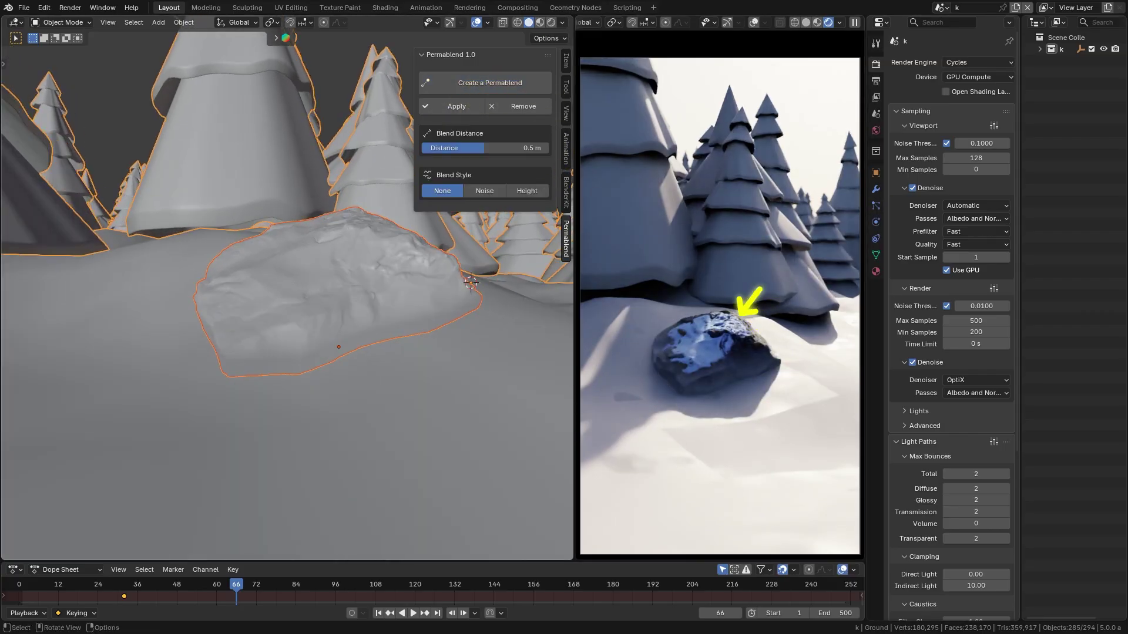
Try the Noise blend style on the rock with different scale, detail and threshold values, and undo it
{"action": "left_click", "coordinate": [305, 293]}
{"action": "left_click", "coordinate": [485, 205]}
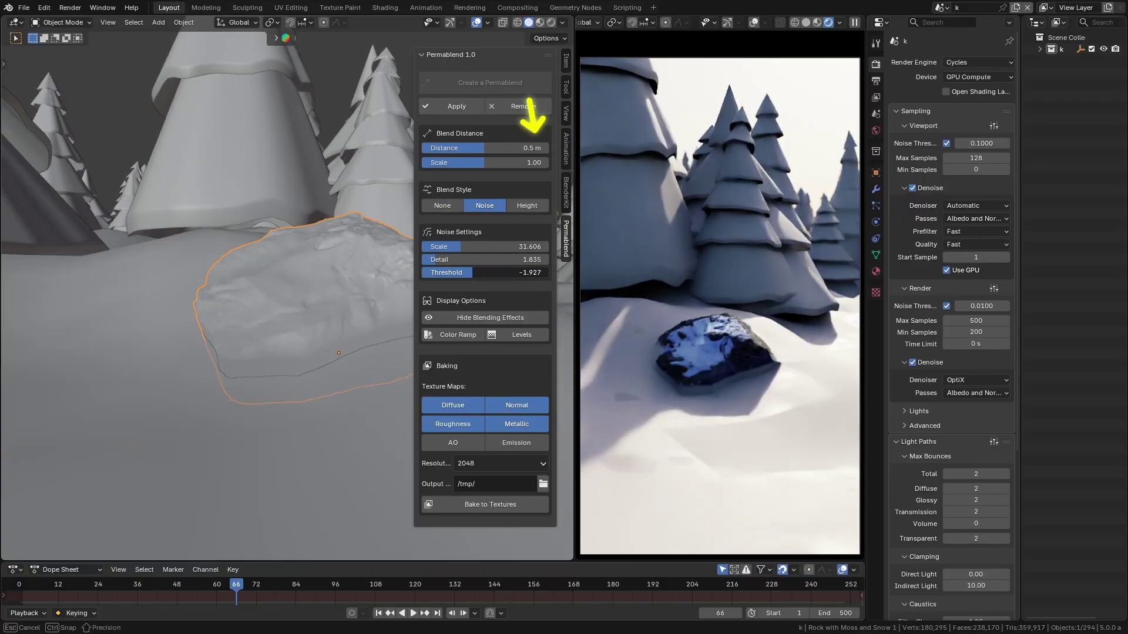
{"action": "left_click_drag", "start_coordinate": [484, 259], "coordinate": [452, 259]}
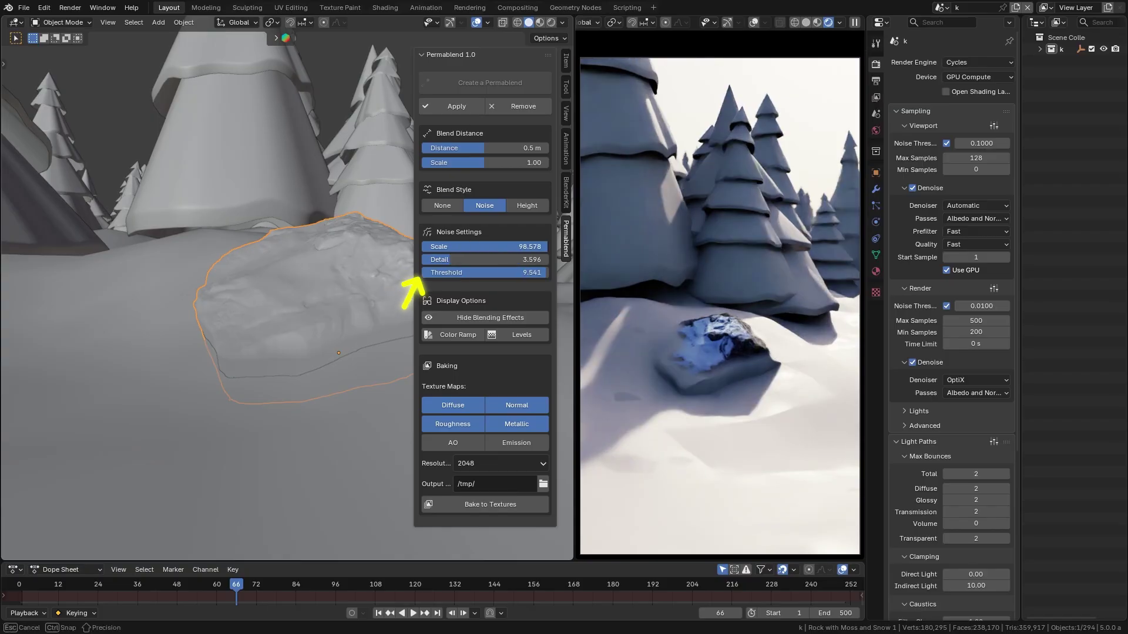
{"action": "key", "text": "ctrl+z"}
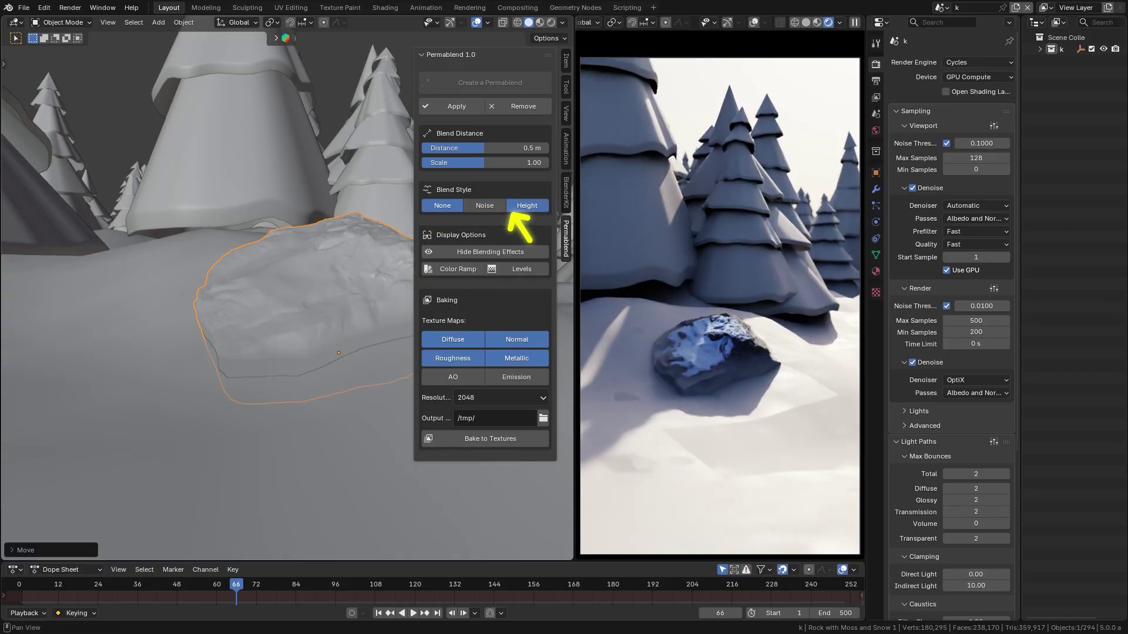
Switch the rock's blend style to Height and display its Color Ramp mask
{"action": "left_click", "coordinate": [518, 209]}
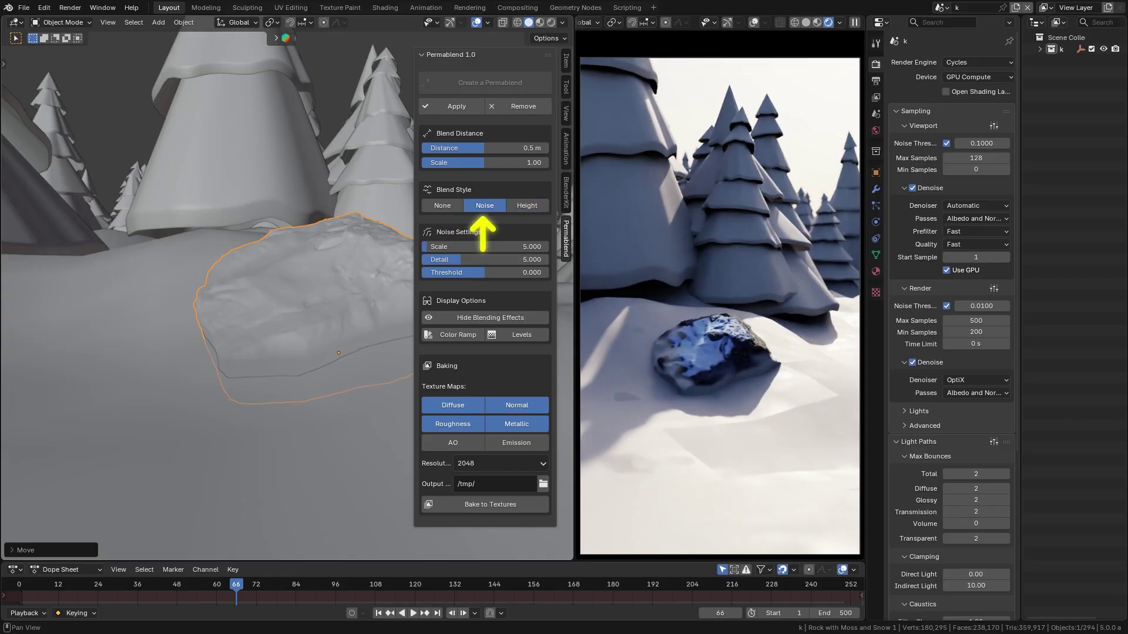
{"action": "left_click", "coordinate": [458, 335]}
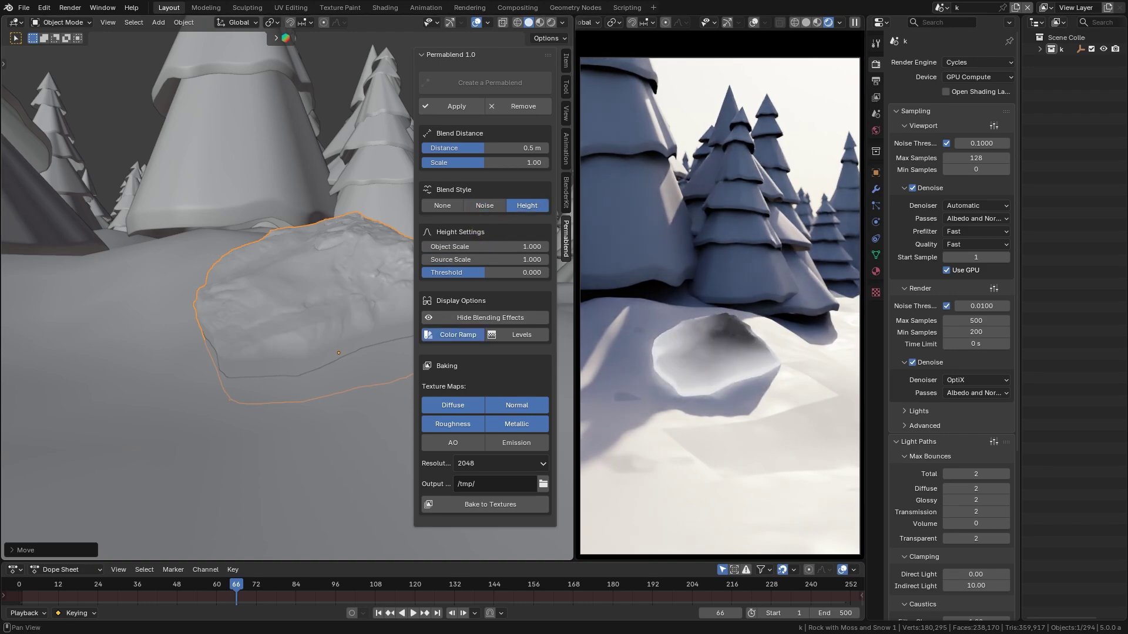
Set the rock's blend style to Noise and adjust the noise scale, detail and threshold
{"action": "left_click", "coordinate": [485, 205]}
{"action": "left_click_drag", "start_coordinate": [484, 259], "coordinate": [472, 273]}
{"action": "left_click_drag", "start_coordinate": [446, 247], "coordinate": [505, 273]}
{"action": "left_click_drag", "start_coordinate": [505, 259], "coordinate": [520, 259]}
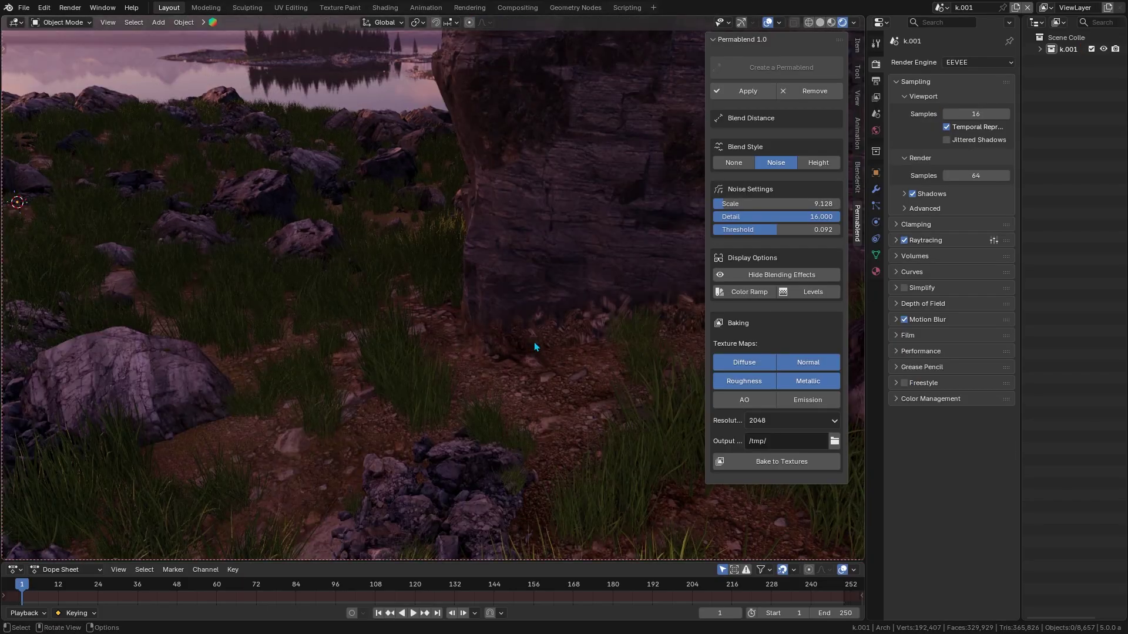
{"action": "middle_click_drag", "start_coordinate": [571, 345], "coordinate": [507, 344]}
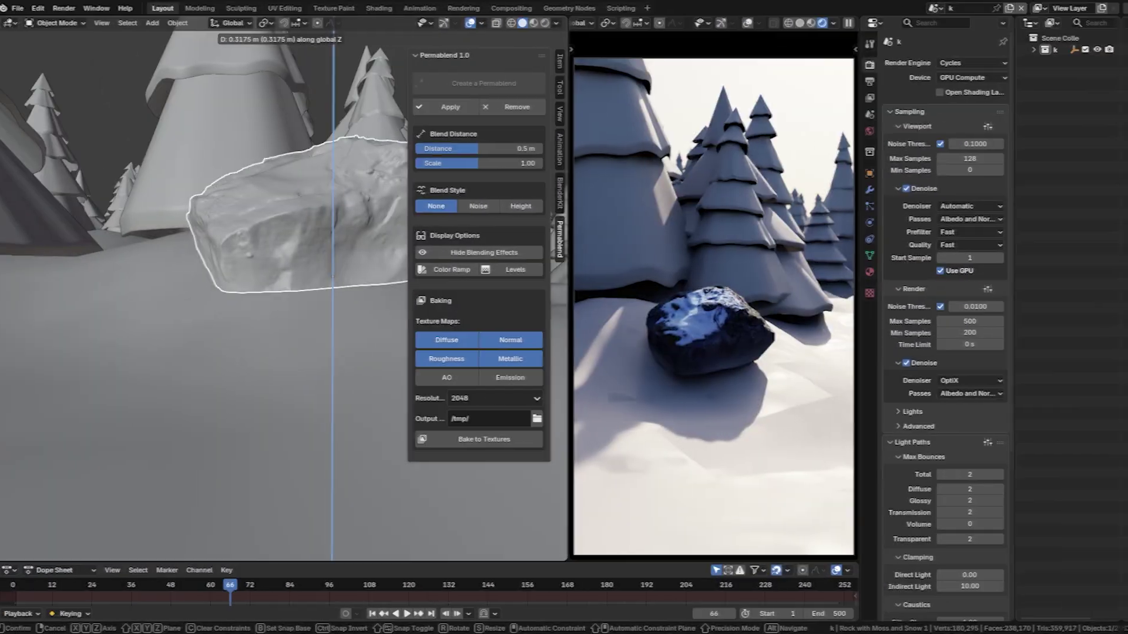
Raise the blended rock out of the snow along global Z and lower it until it is partly buried
{"action": "key", "text": "Return"}
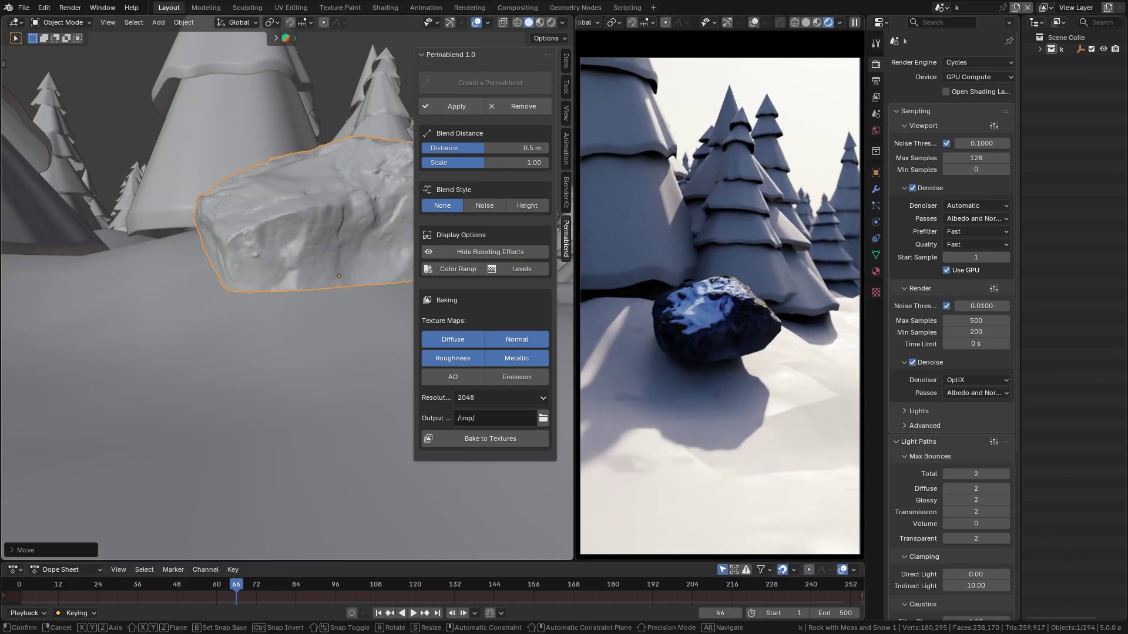
{"action": "key", "text": "z"}
{"action": "key", "text": "Return"}
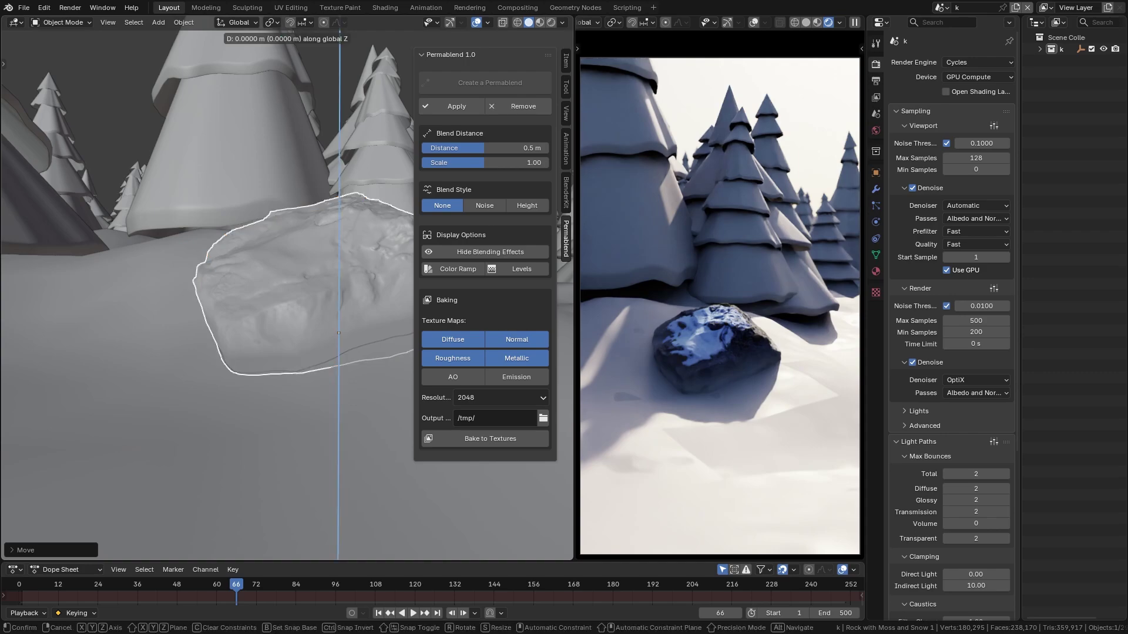
{"action": "key", "text": "Return"}
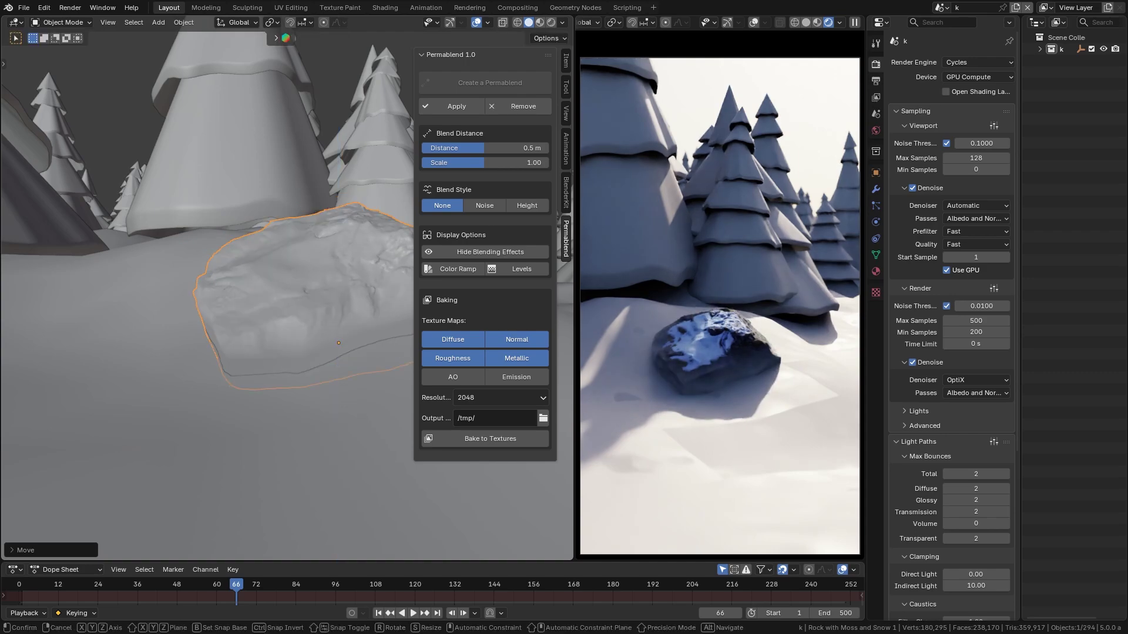
{"action": "key", "text": "Return"}
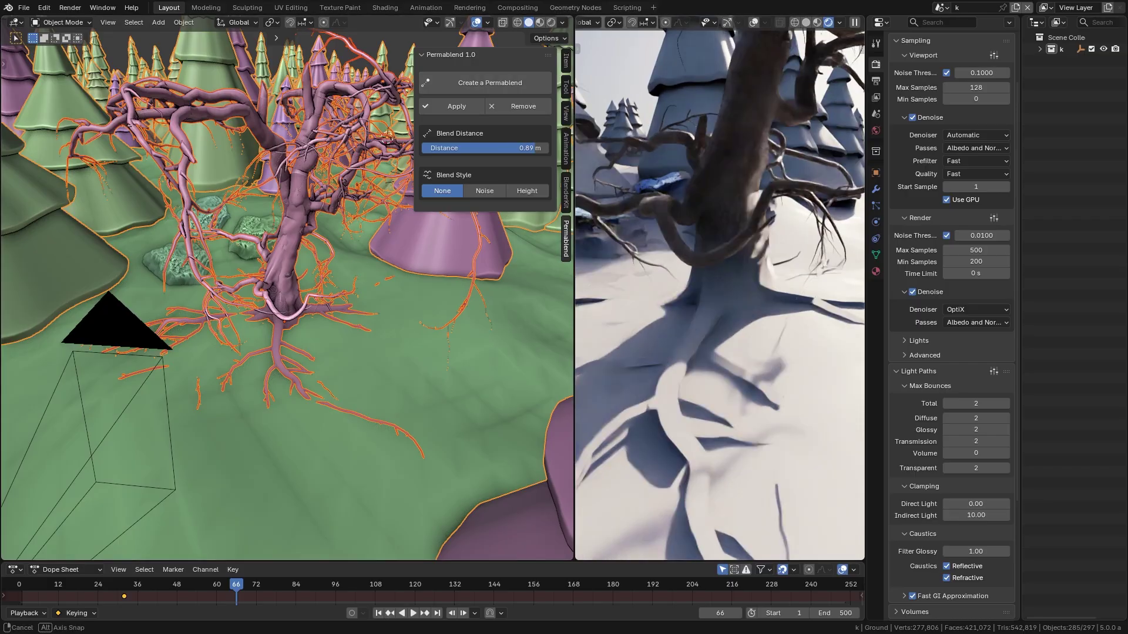
Set the winter house's blend distance to 0.83 m
{"action": "middle_click_drag", "start_coordinate": [719, 294], "coordinate": [719, 294]}
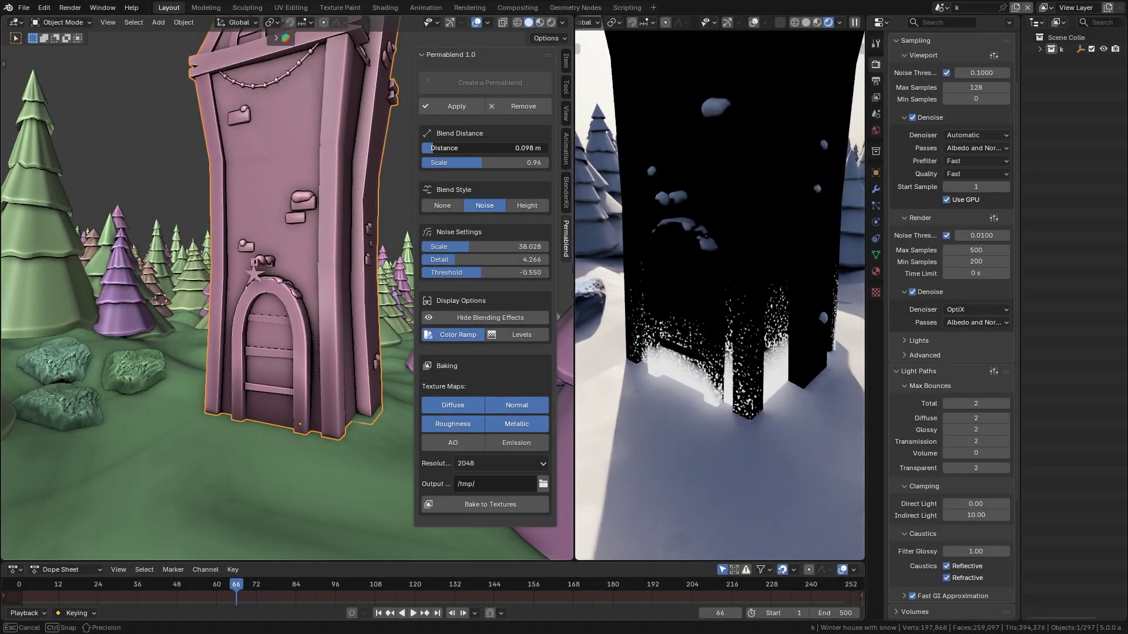
{"action": "left_click_drag", "start_coordinate": [520, 148], "coordinate": [527, 148]}
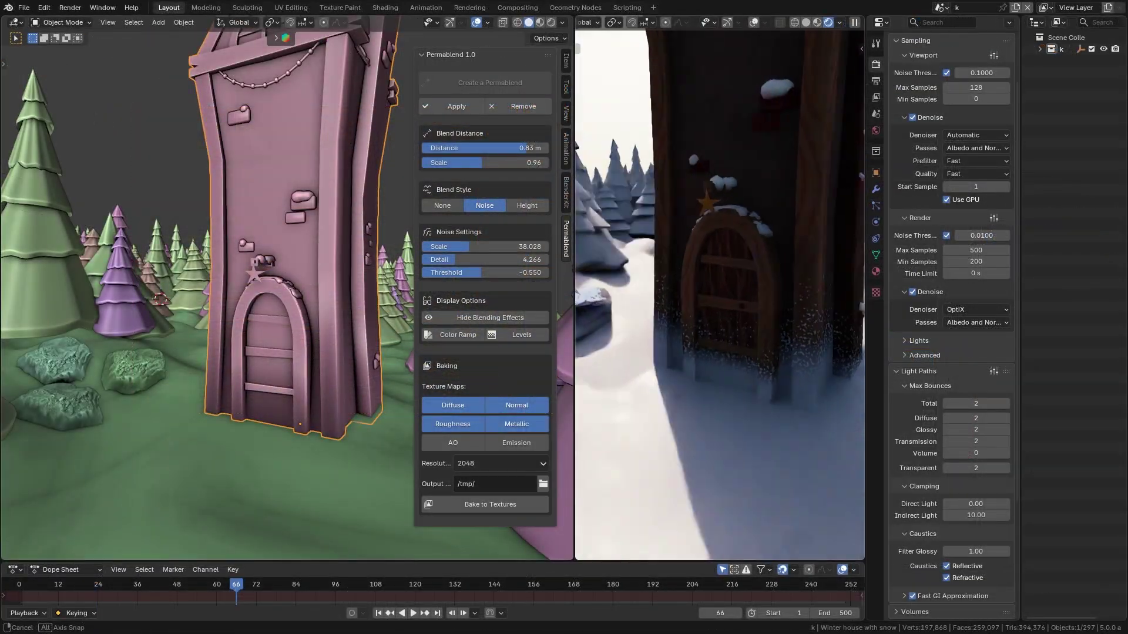
{"action": "middle_click_drag", "start_coordinate": [720, 294], "coordinate": [732, 397]}
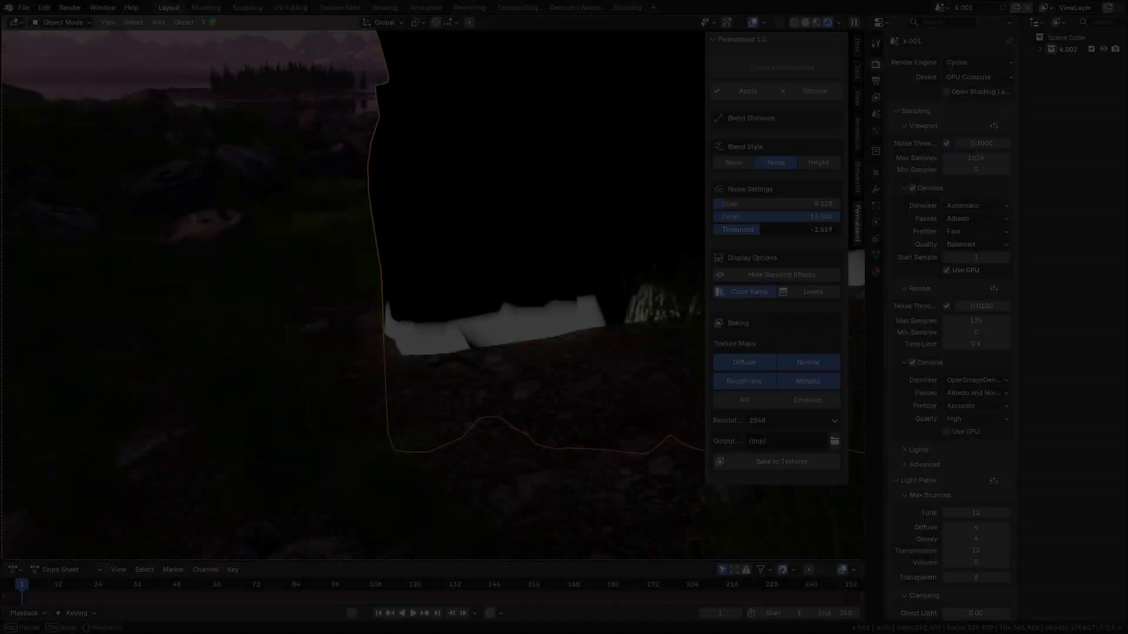
Set the rock arch's noise threshold to 0.092 and turn off its Color Ramp mask
{"action": "left_click_drag", "start_coordinate": [757, 230], "coordinate": [779, 231]}
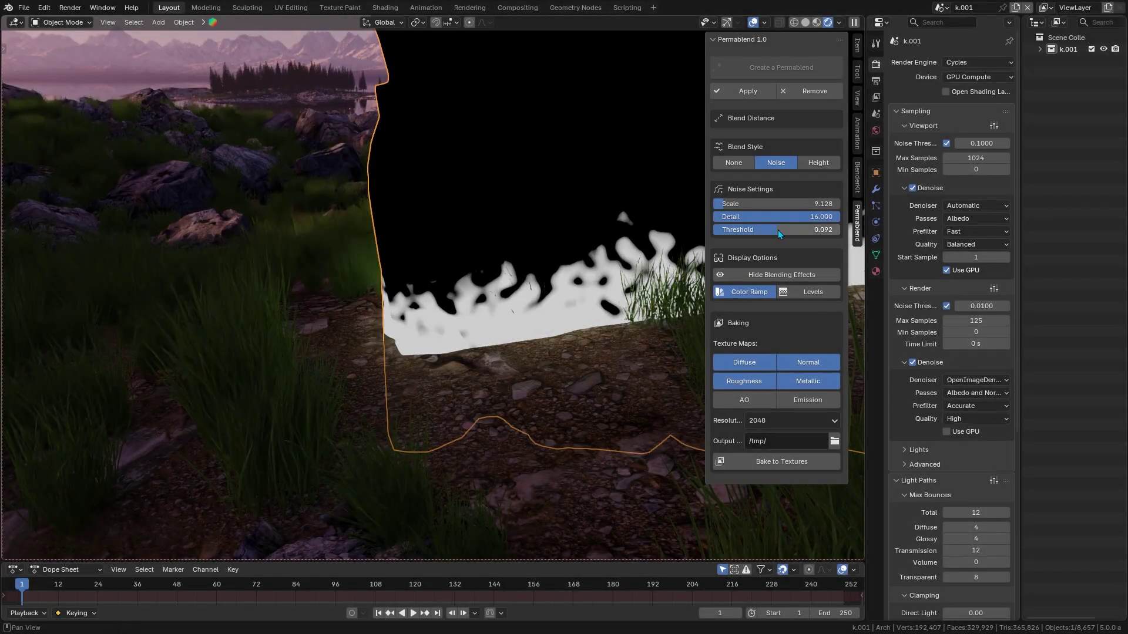
{"action": "left_click", "coordinate": [748, 292]}
{"action": "middle_click_drag", "start_coordinate": [584, 280], "coordinate": [558, 306]}
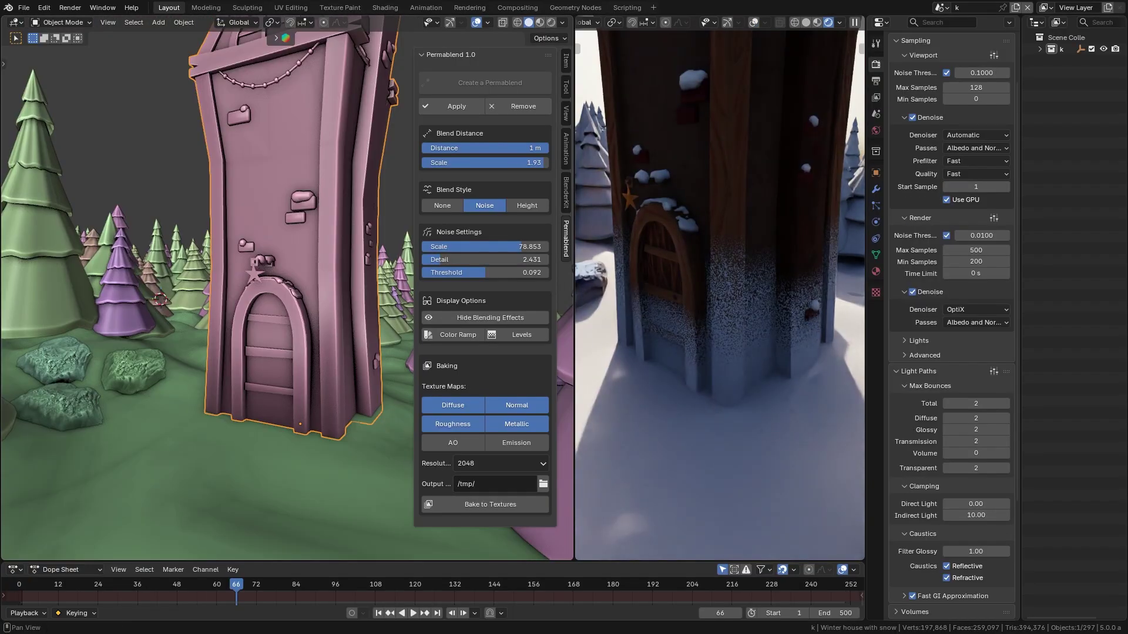
Turn on the Levels display option for the winter house's blend
{"action": "left_click", "coordinate": [517, 334]}
{"action": "middle_click_drag", "start_coordinate": [719, 293], "coordinate": [658, 297]}
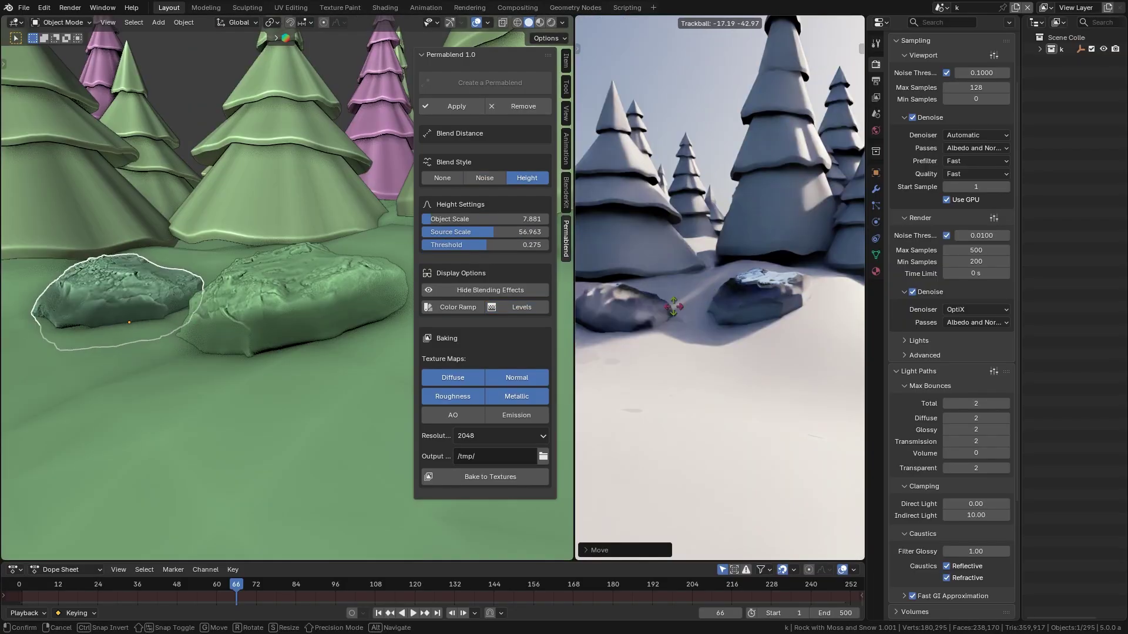
Tilt the copied rock with trackball rotation and place a linked duplicate behind the other two, raised about 0.15 m along global Z
{"action": "left_click", "coordinate": [674, 306]}
{"action": "middle_click_drag", "start_coordinate": [674, 306], "coordinate": [678, 423]}
{"action": "key", "text": "shift+z"}
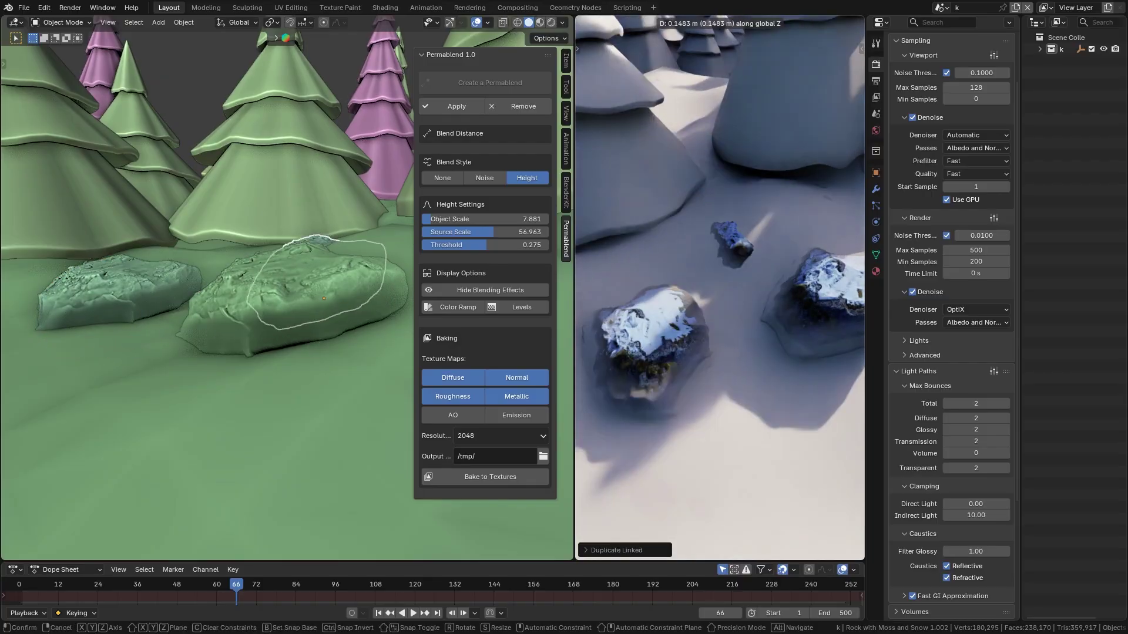
{"action": "key", "text": "Return"}
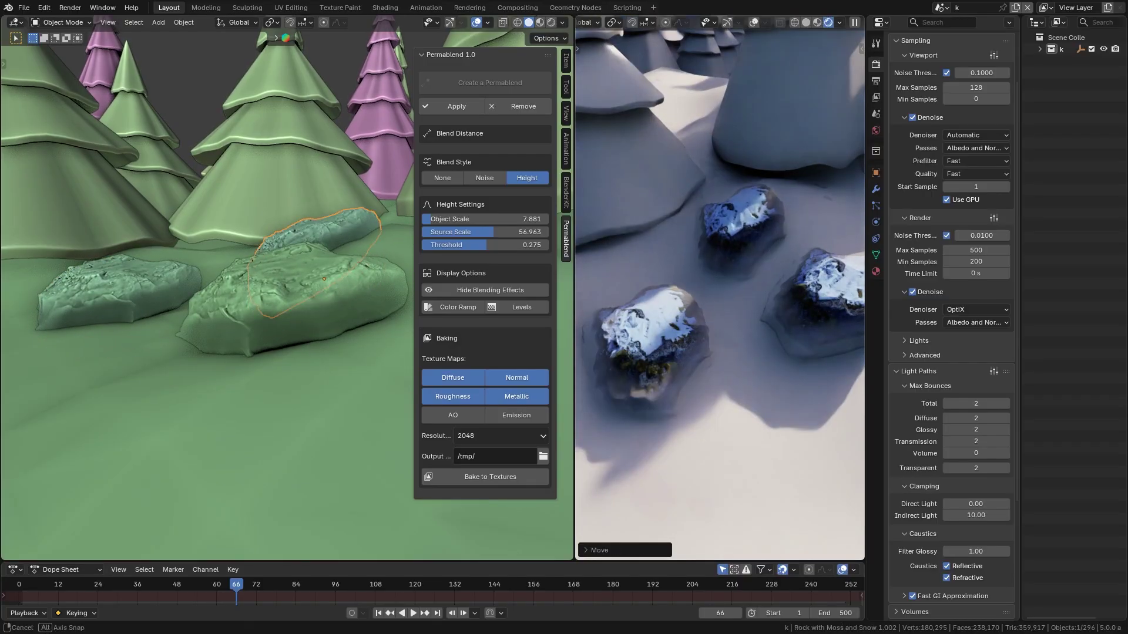
Tilt the new linked duplicate rock with a trackball rotation
{"action": "key", "text": "r"}
{"action": "key", "text": "r"}
{"action": "key", "text": "Return"}
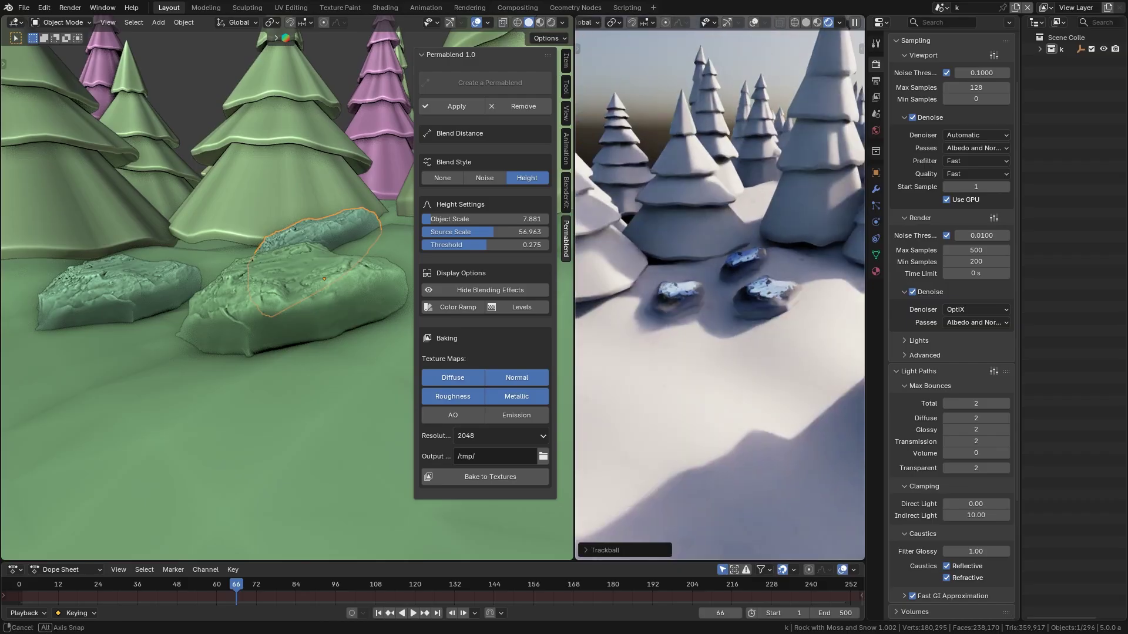
{"action": "middle_click_drag", "start_coordinate": [719, 294], "coordinate": [664, 214]}
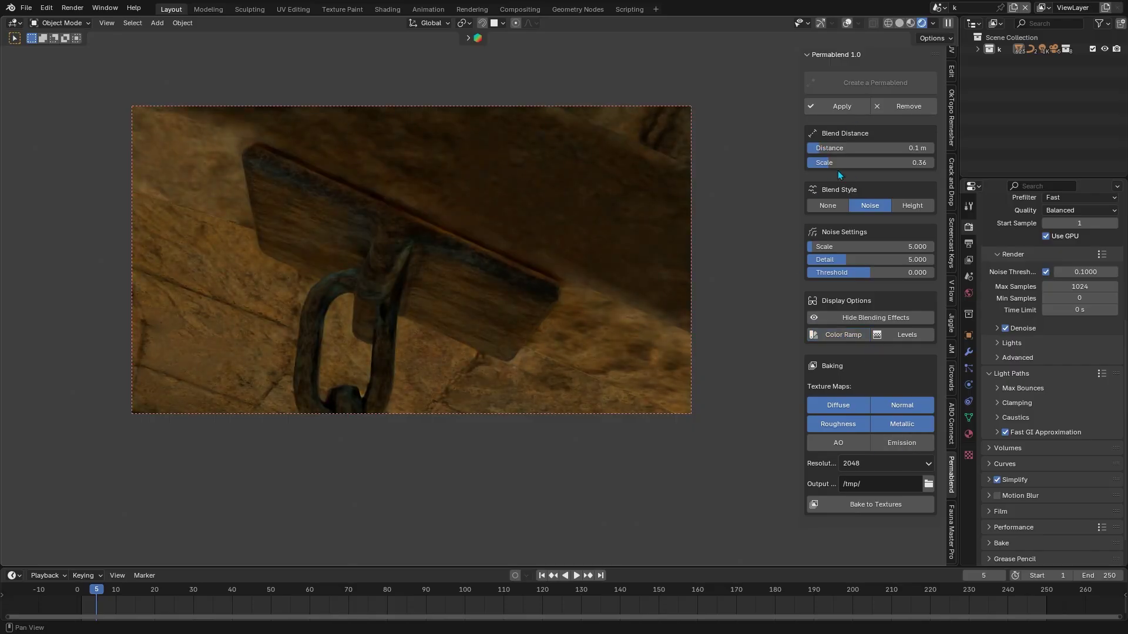
Adjust the blend distance of the wooden bracket's blend and increase the blend distance of the boulders
{"action": "left_click_drag", "start_coordinate": [869, 147], "coordinate": [575, 277]}
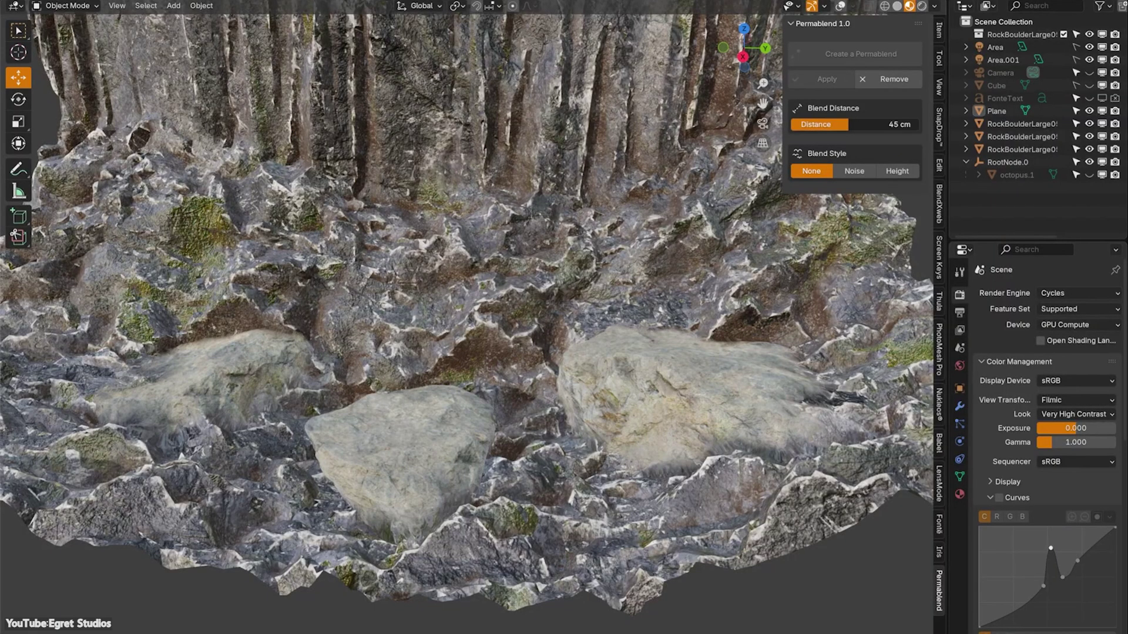
{"action": "left_click_drag", "start_coordinate": [831, 124], "coordinate": [893, 124]}
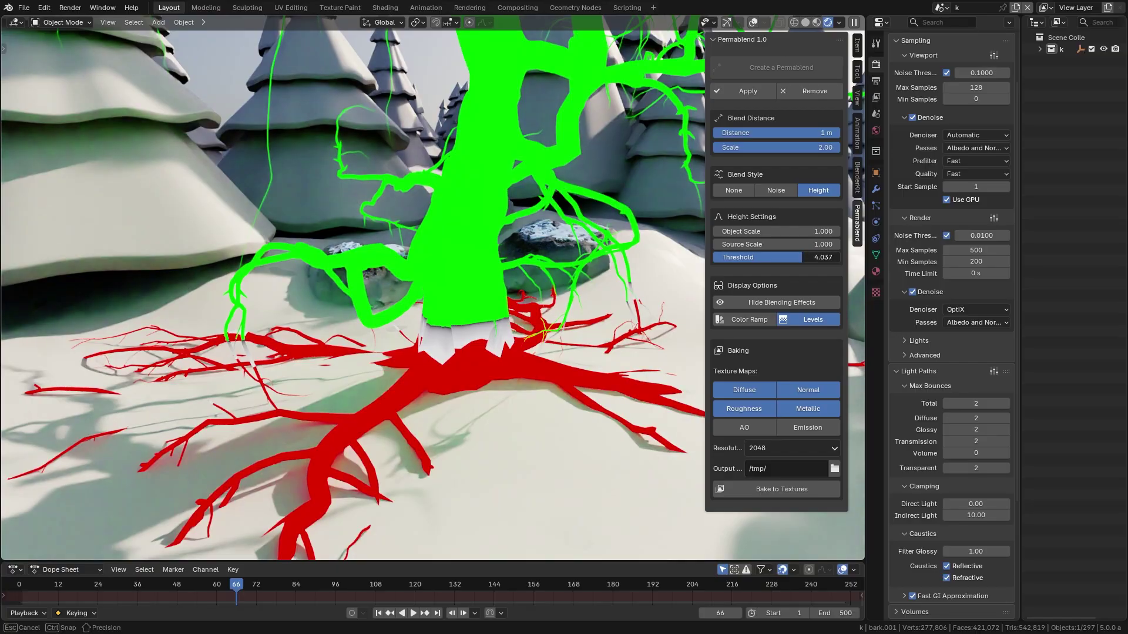
Raise the Height blend threshold on the bare tree while its Levels display is on
{"action": "left_click_drag", "start_coordinate": [763, 258], "coordinate": [782, 258]}
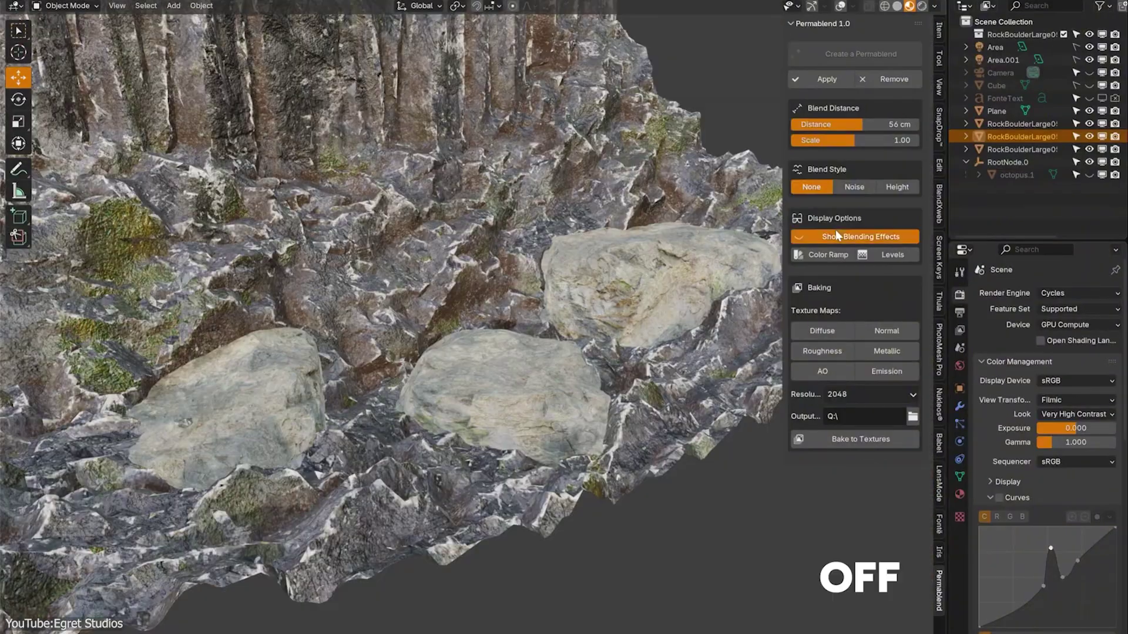
Toggle the blending effects on the selected boulder to compare it with and without the ground blend
{"action": "left_click", "coordinate": [837, 234]}
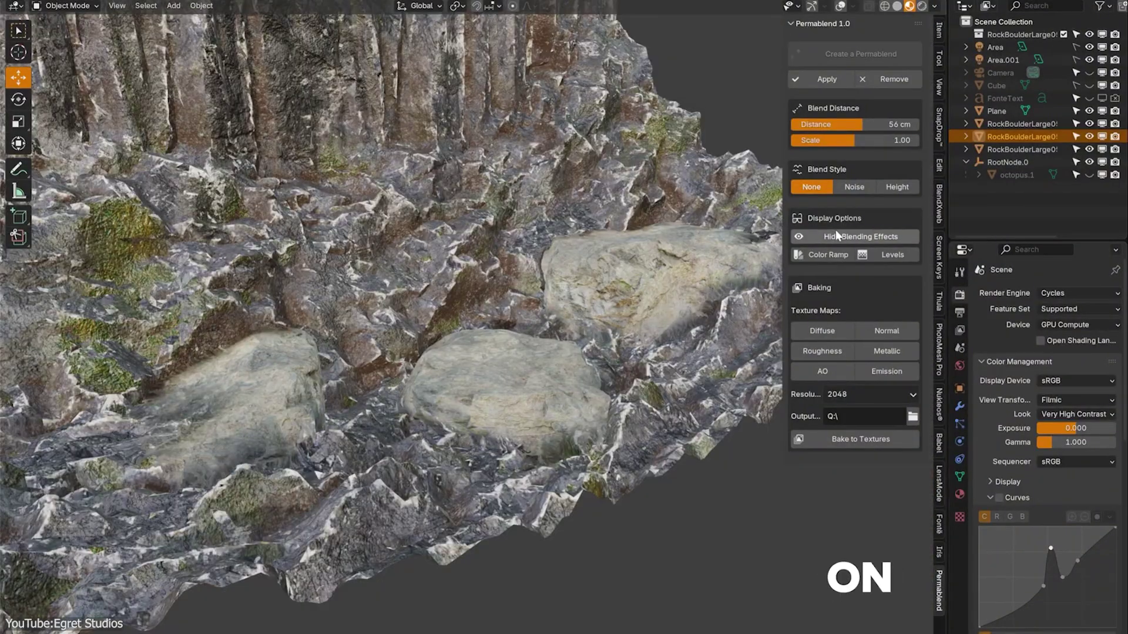
{"action": "left_click", "coordinate": [835, 234]}
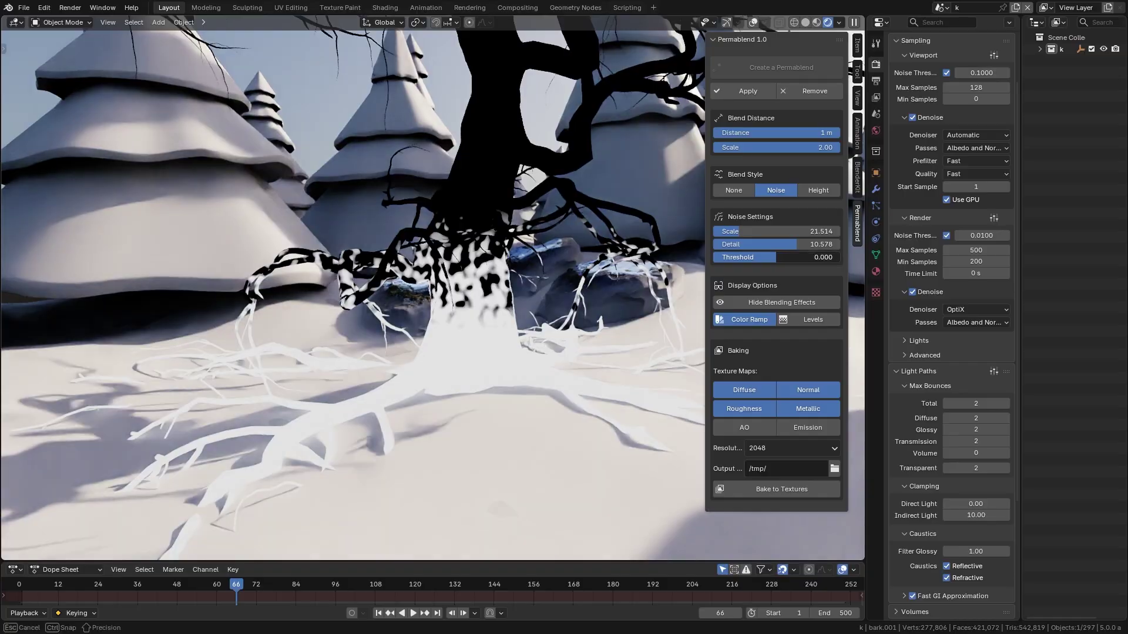
Set the bare tree's noise threshold to 0.275 and select the Noise blend style
{"action": "left_click_drag", "start_coordinate": [781, 257], "coordinate": [788, 257]}
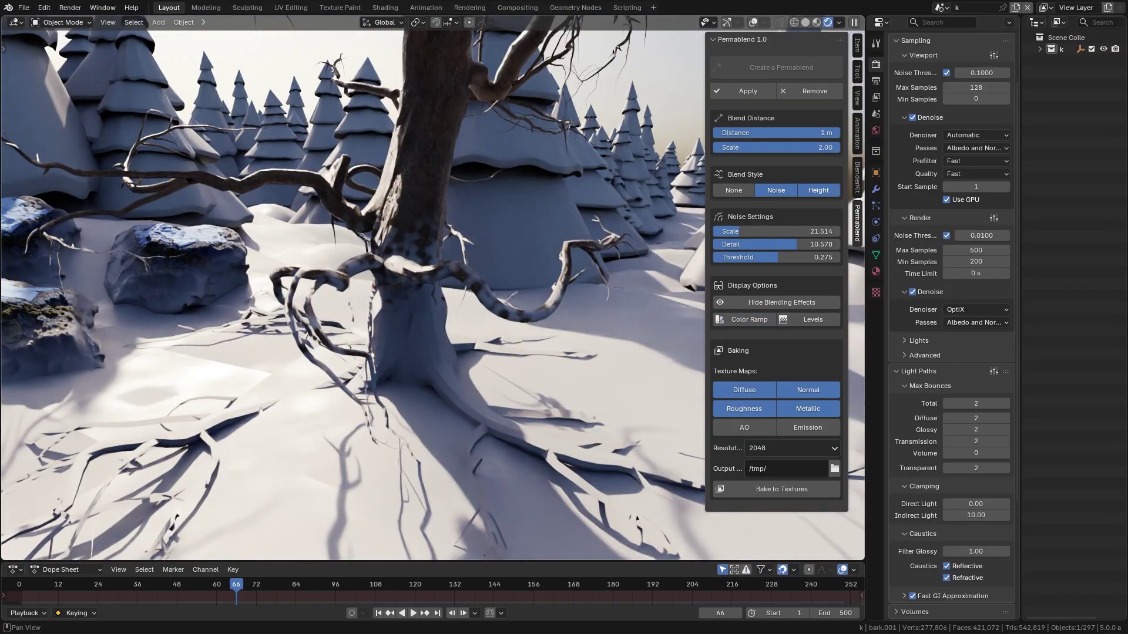
{"action": "left_click", "coordinate": [776, 190]}
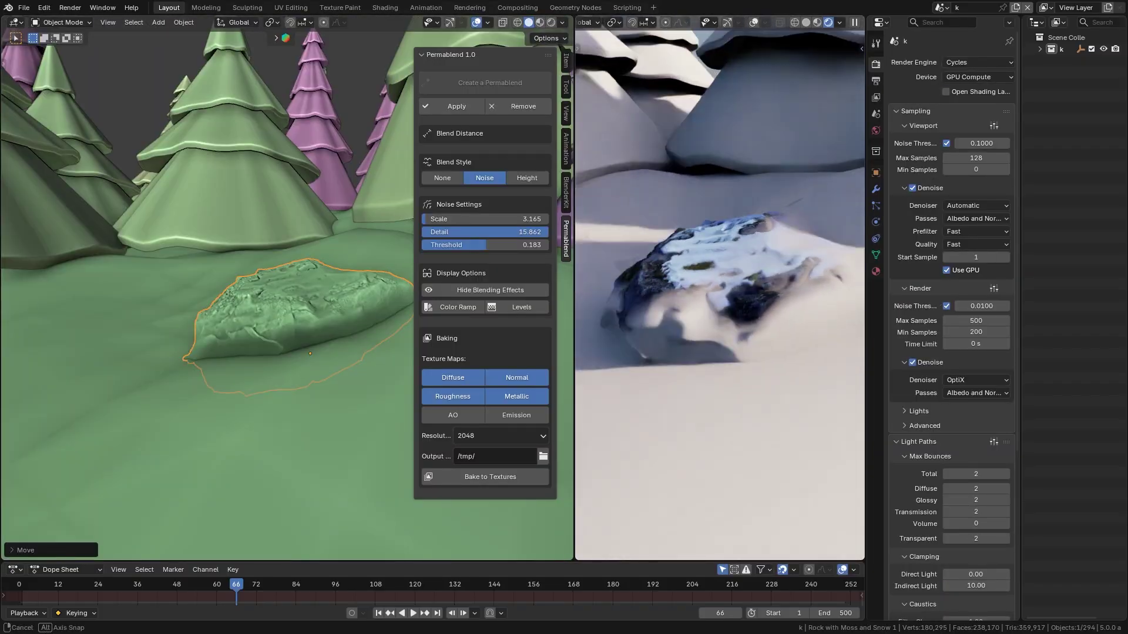
Lower the mossy snow rock's noise threshold to -2.385
{"action": "left_click_drag", "start_coordinate": [506, 245], "coordinate": [464, 244]}
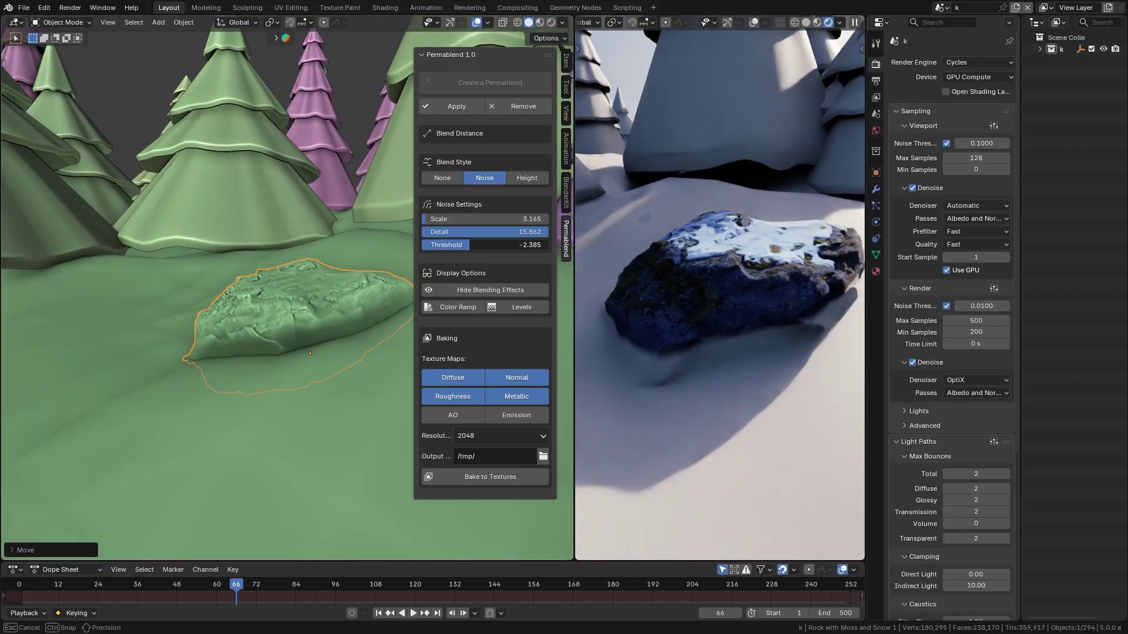